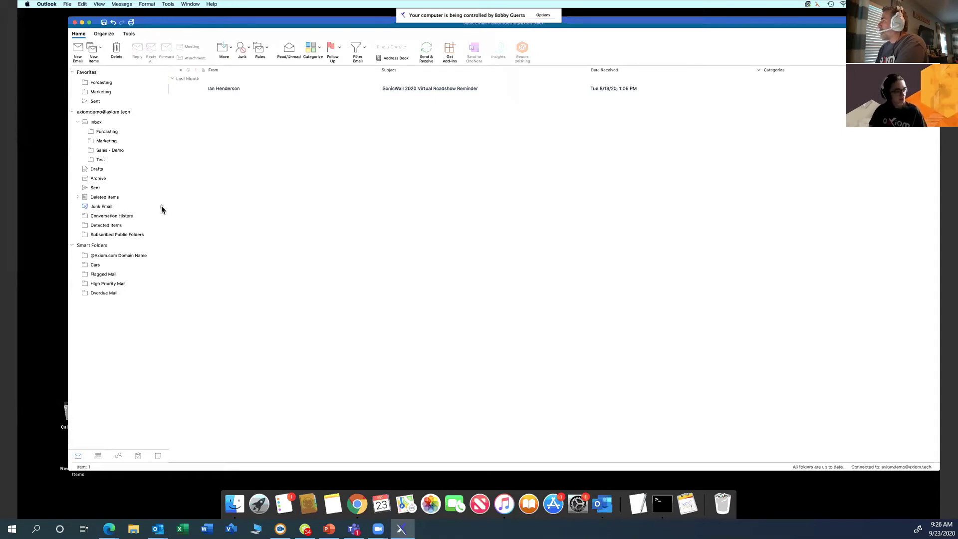
# Add the Junk Email folder to Favorites.
pyautogui.click(161, 207)
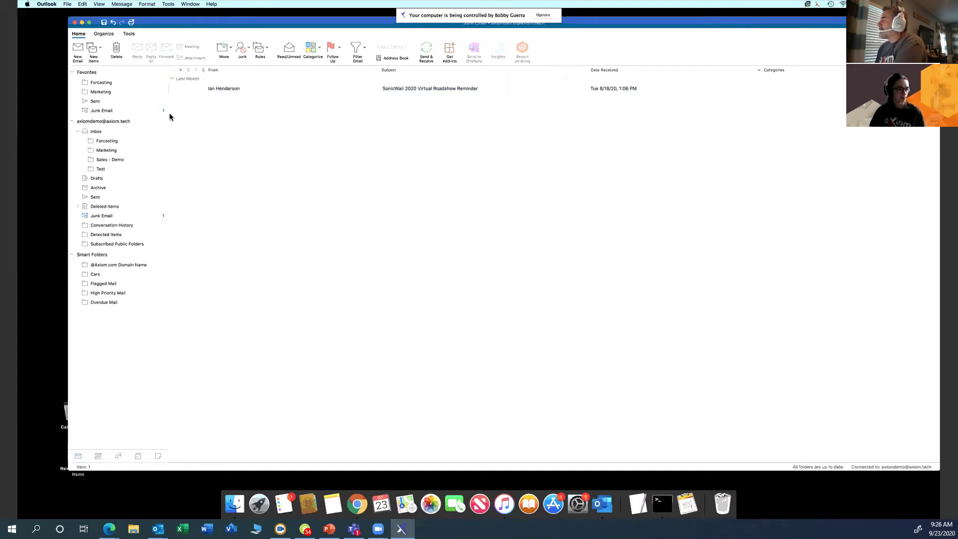
pyautogui.rightClick(234, 87)
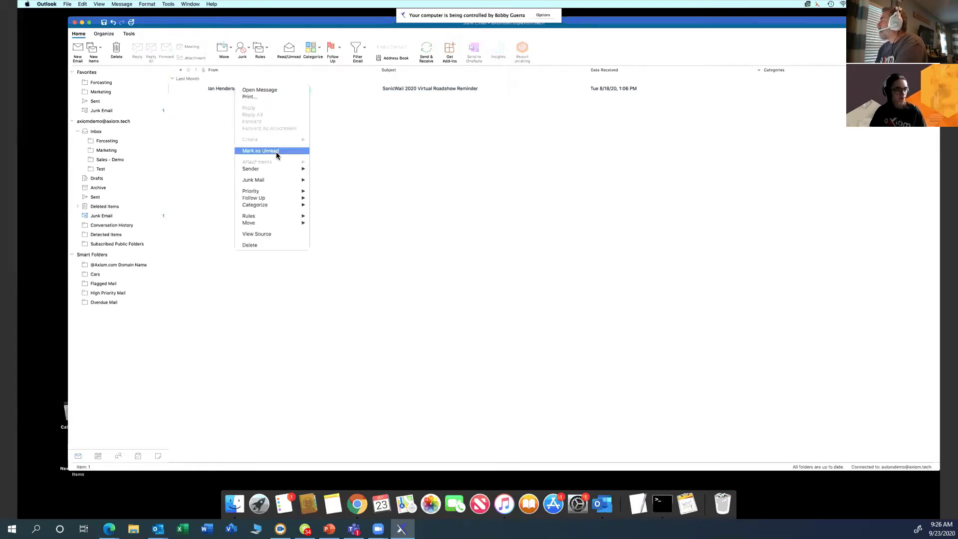
pyautogui.click(221, 88)
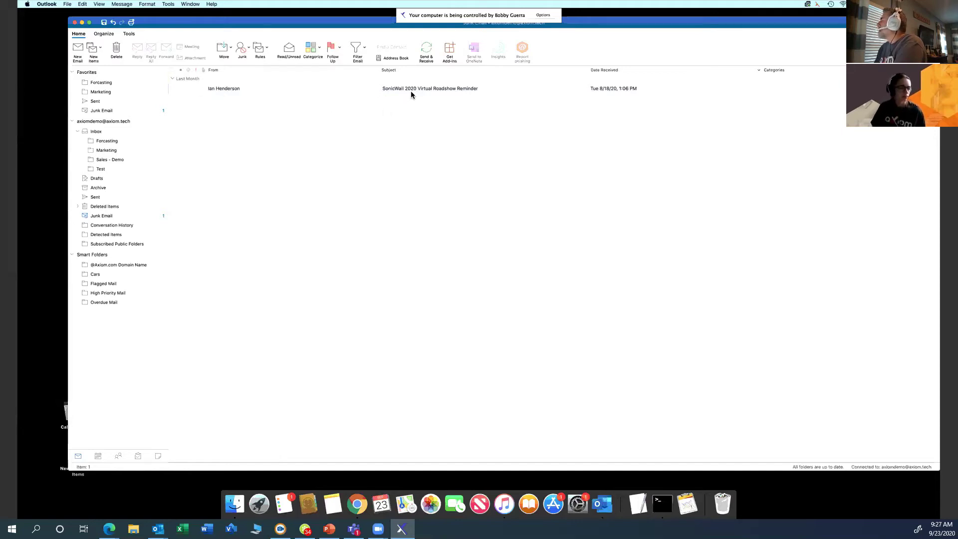
# Set the reading pane to Right so the selected junk message is previewed beside the message list.
pyautogui.click(103, 35)
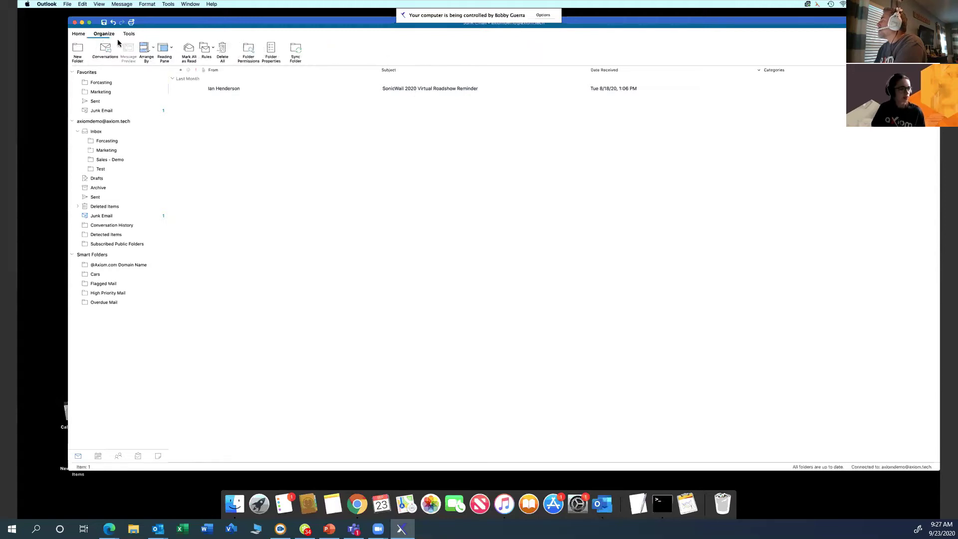
pyautogui.click(172, 49)
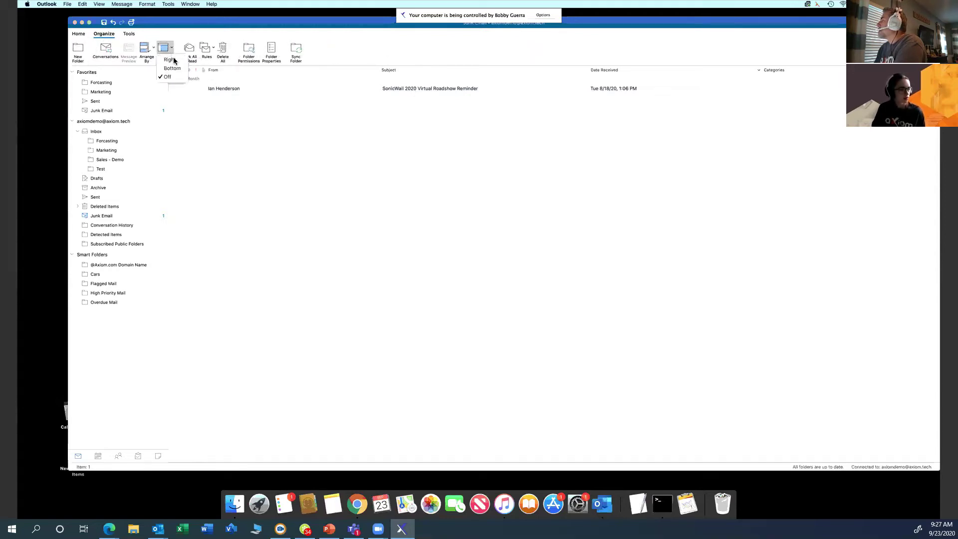
pyautogui.click(173, 60)
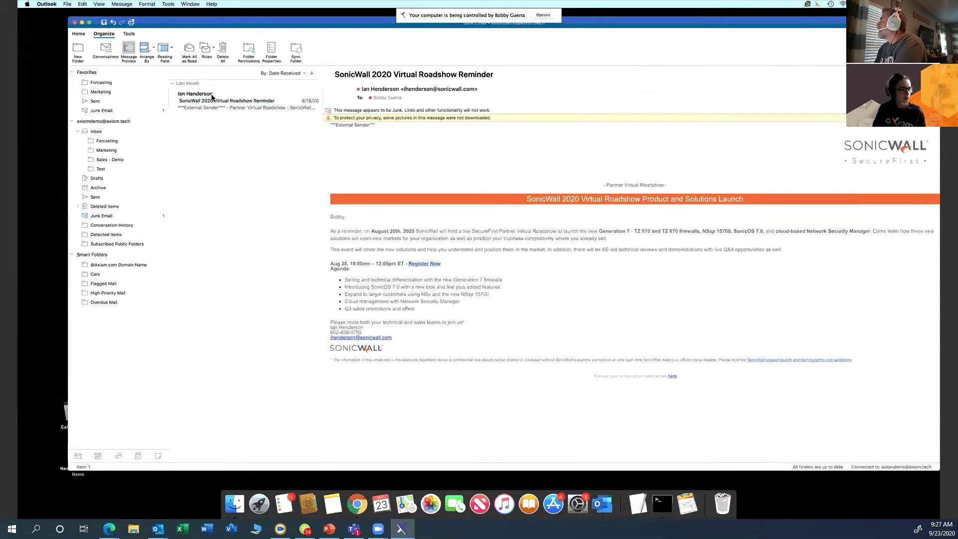
pyautogui.rightClick(221, 103)
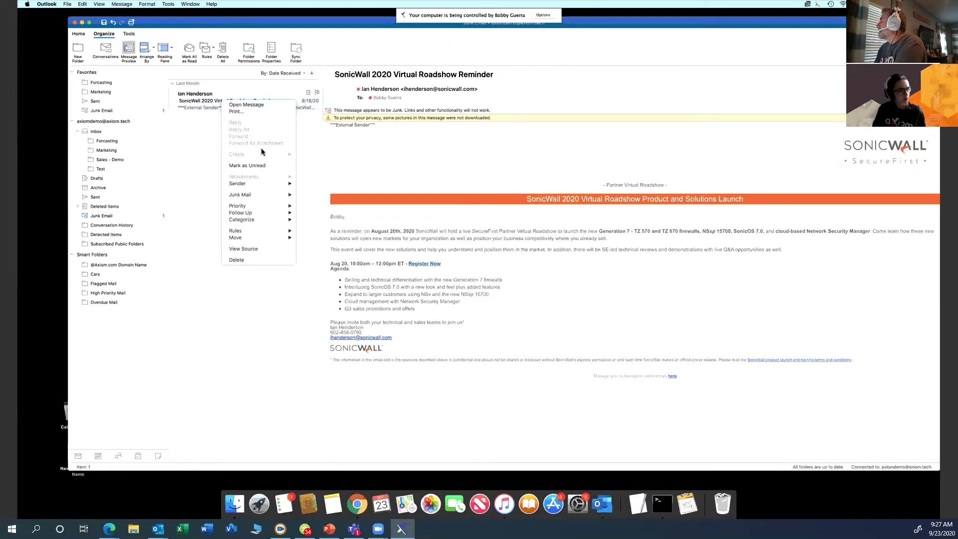
pyautogui.click(342, 140)
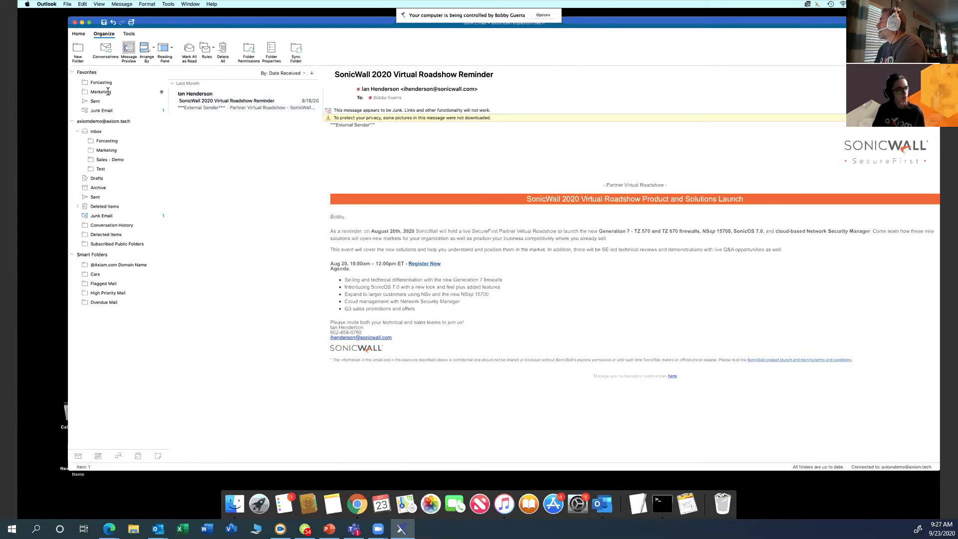
# Mark the SonicWall 2020 Virtual Roadshow Reminder message as unread, and mark it as read again.
pyautogui.rightClick(198, 103)
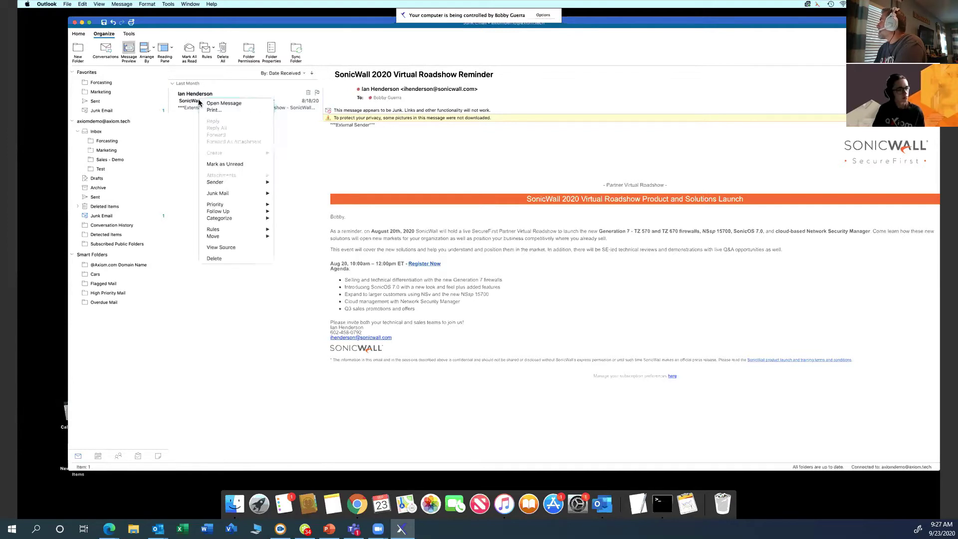
pyautogui.click(240, 164)
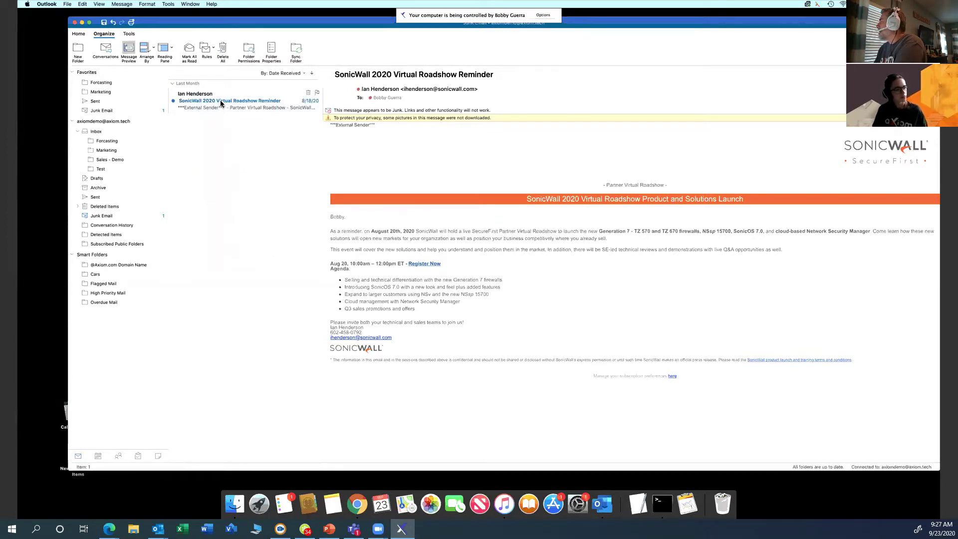
pyautogui.rightClick(221, 100)
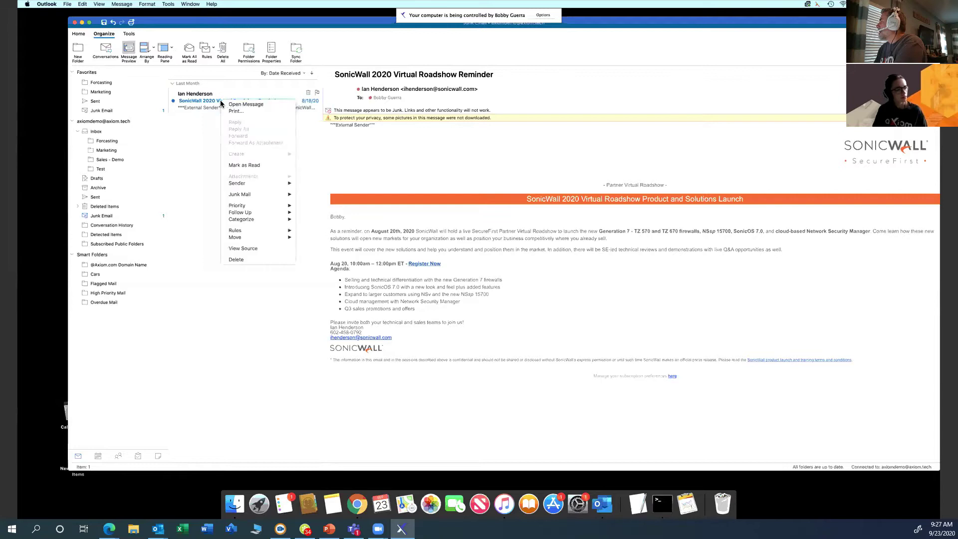
pyautogui.click(252, 166)
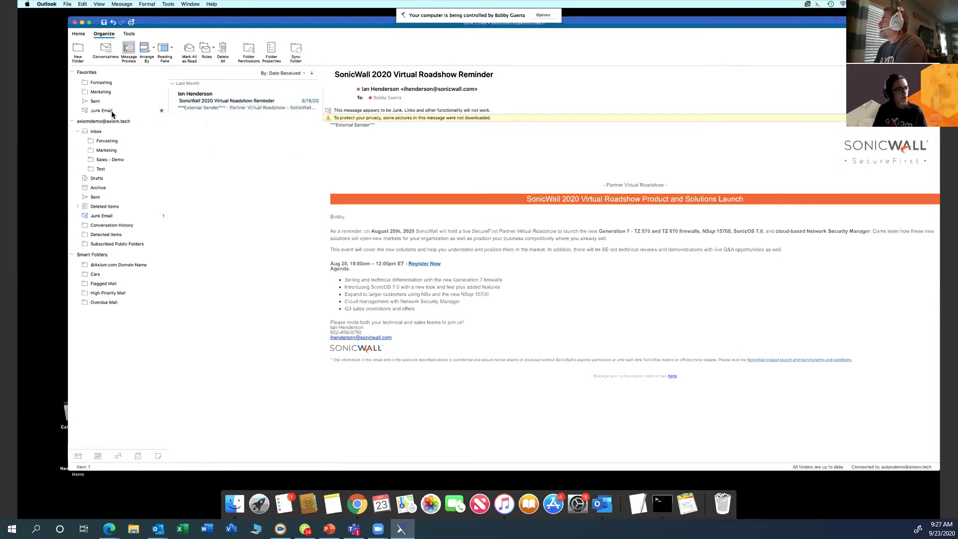
# Move the Welcome to MyAnalytics message from the Forcasting folder to Junk Email, and open the Junk Email folder.
pyautogui.click(109, 82)
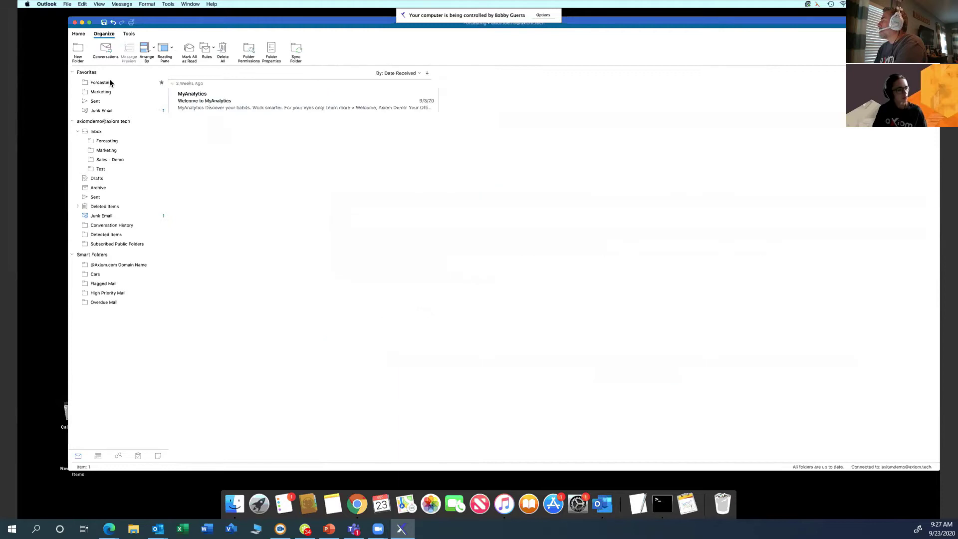
pyautogui.click(190, 105)
pyautogui.rightClick(207, 103)
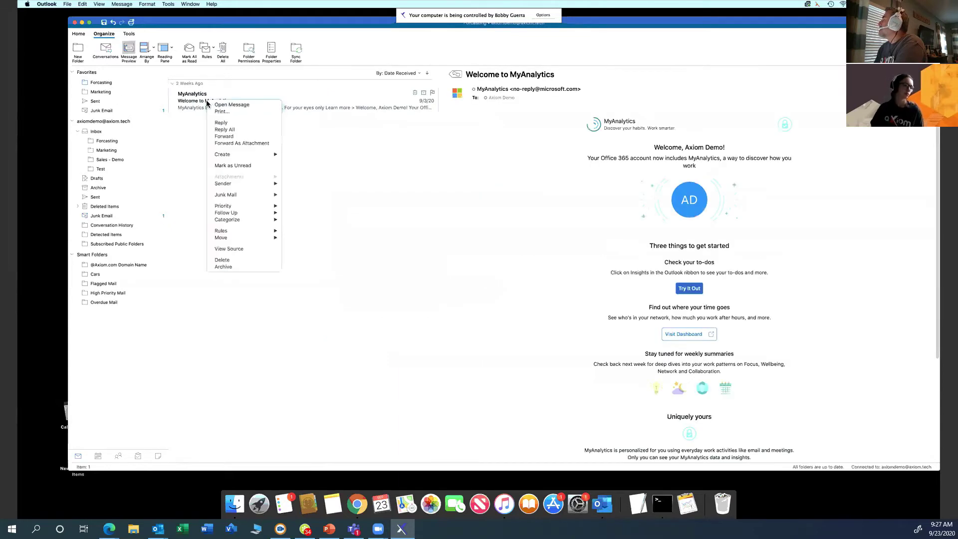
pyautogui.click(157, 103)
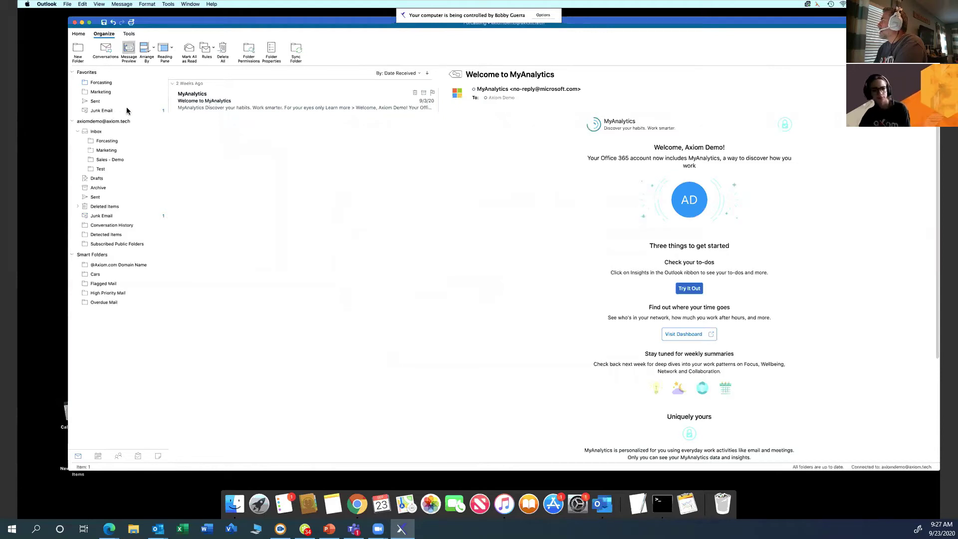
pyautogui.moveTo(127, 108); pyautogui.dragTo(126, 110)
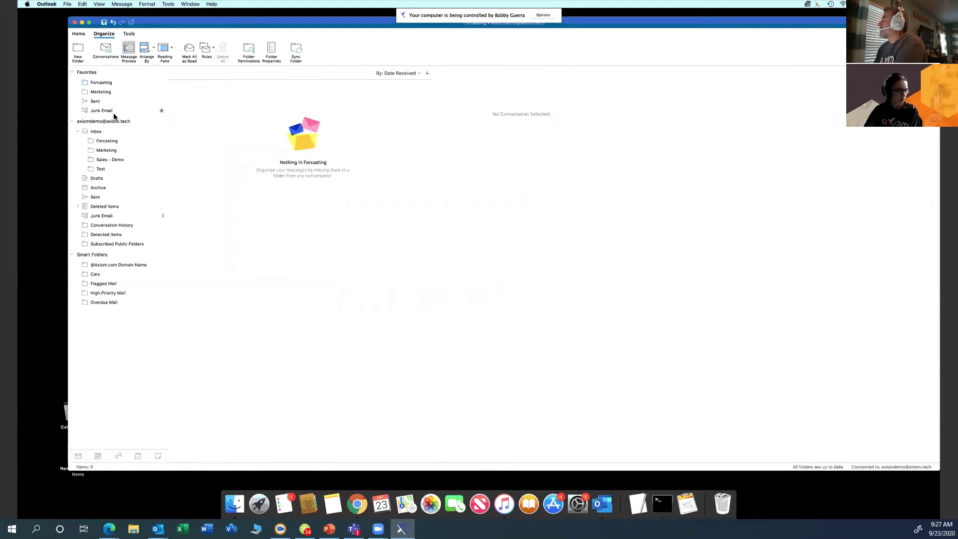
pyautogui.click(113, 111)
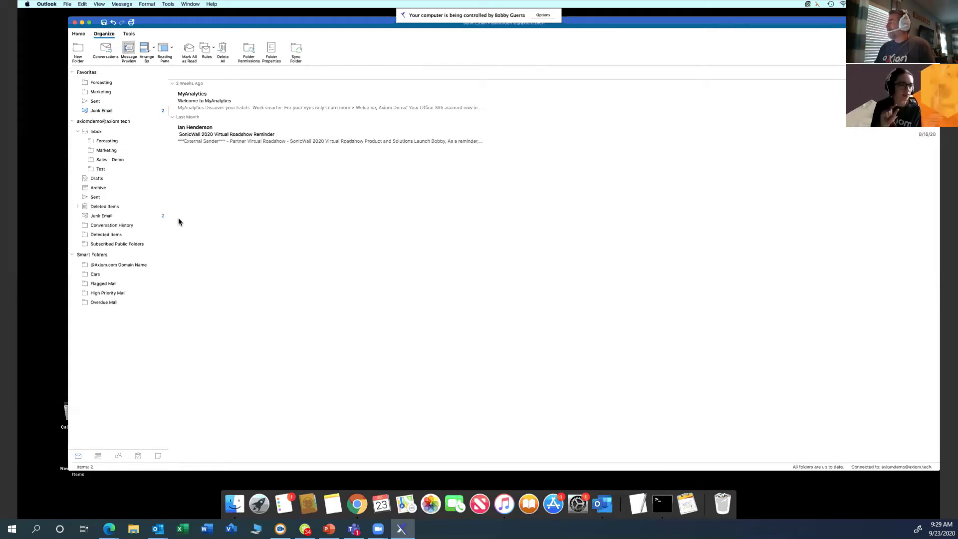
# Review the storage and permissions properties of the Junk Email folder, leaving without changes.
pyautogui.rightClick(116, 215)
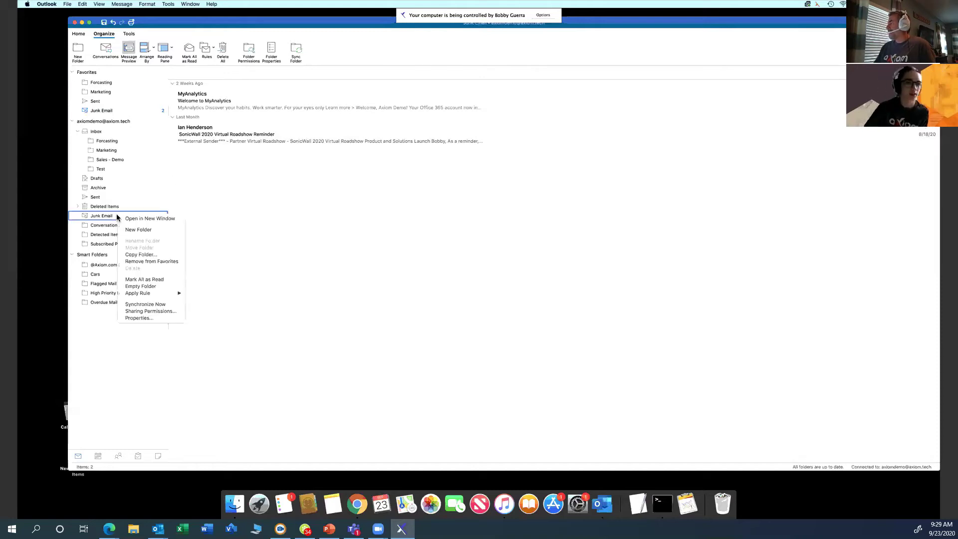
pyautogui.click(149, 319)
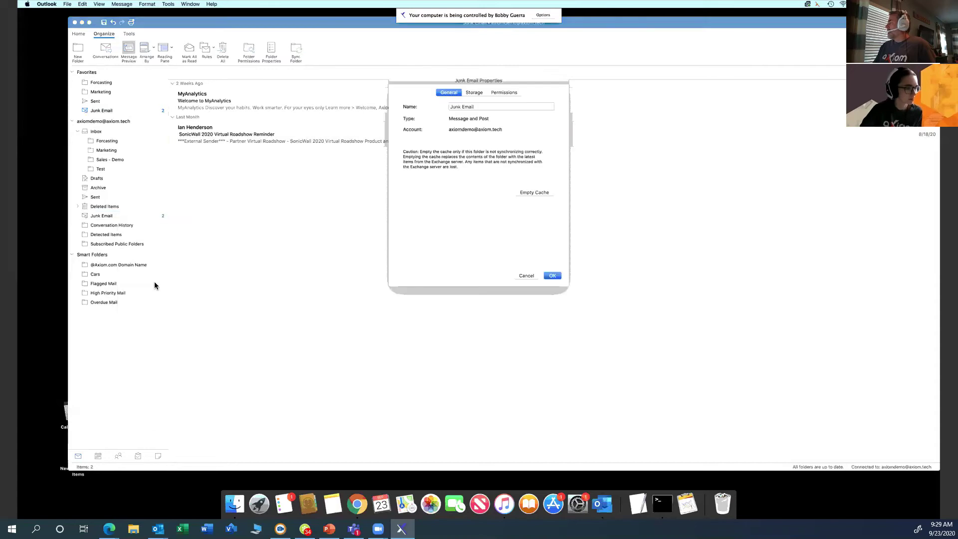
pyautogui.click(474, 92)
pyautogui.click(504, 92)
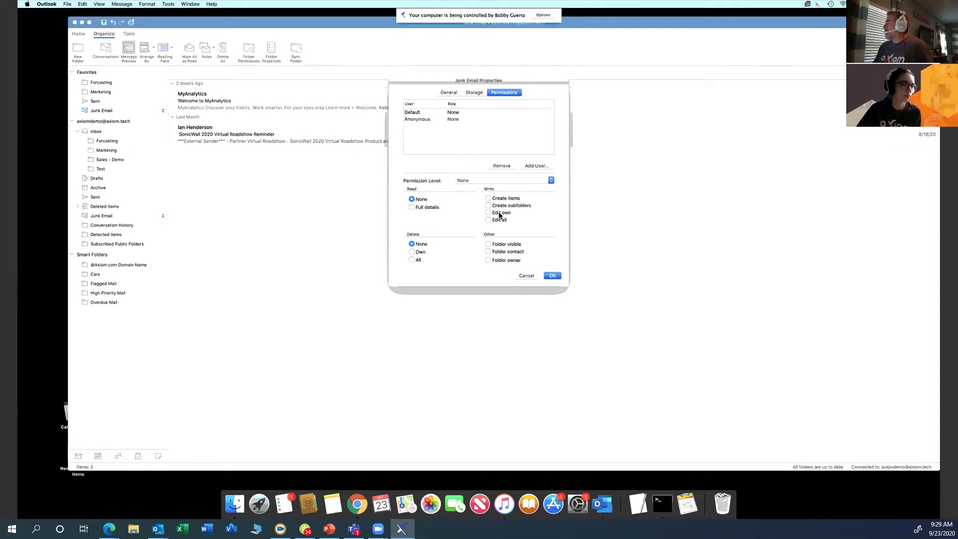
pyautogui.click(527, 276)
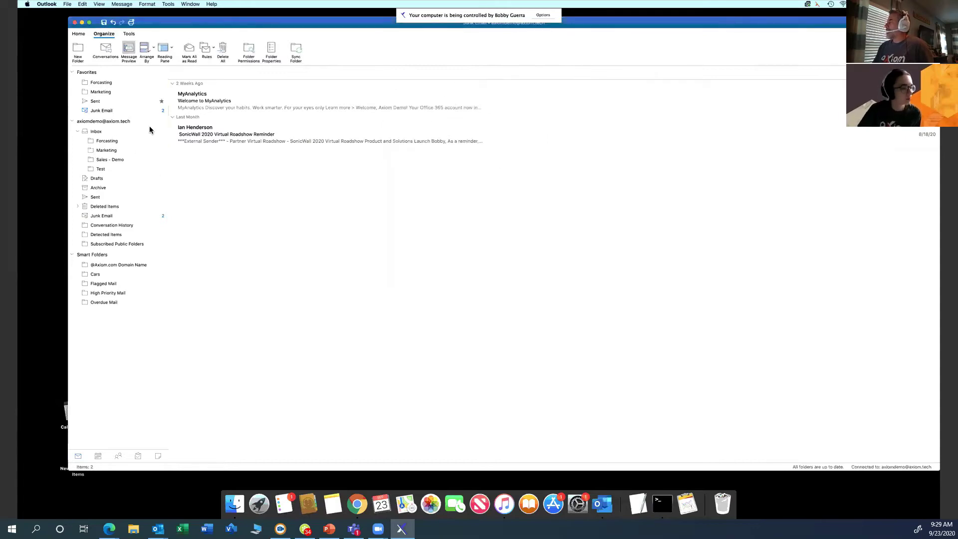
# Mark the SonicWall 2020 Virtual Roadshow Reminder message in Junk Email as not junk.
pyautogui.rightClick(198, 134)
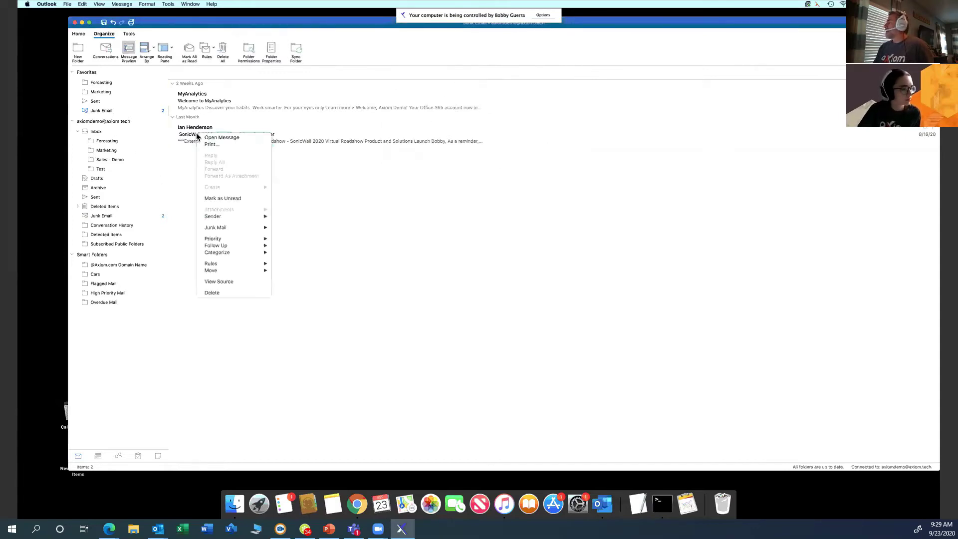
pyautogui.moveTo(261, 230)
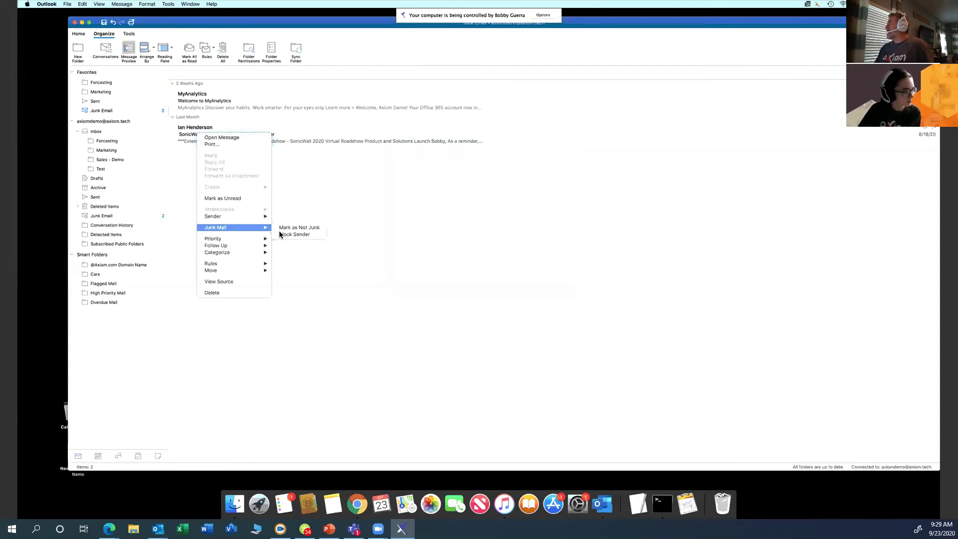
pyautogui.click(310, 229)
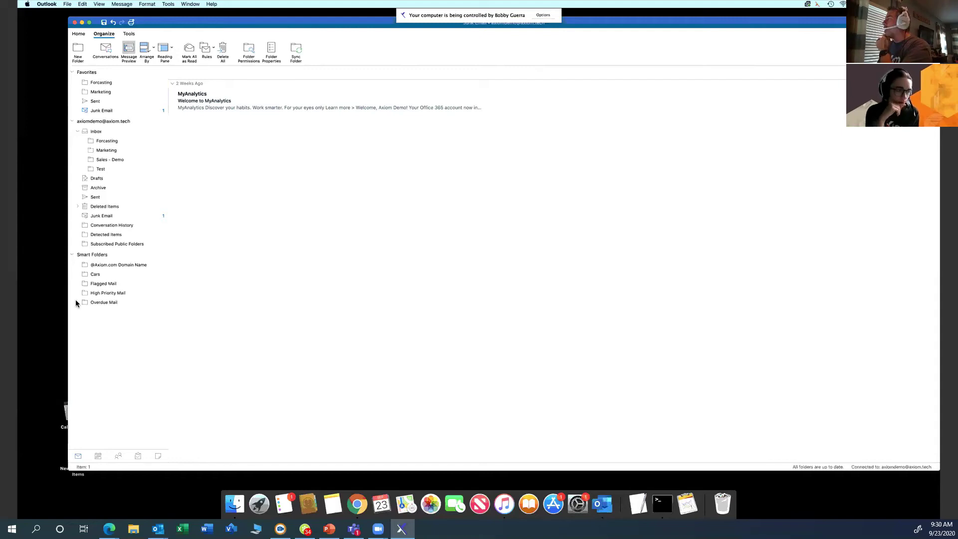
# Block the sender of the Movie Club message "The New Mutants — get tickets now!" in the Inbox.
pyautogui.click(111, 81)
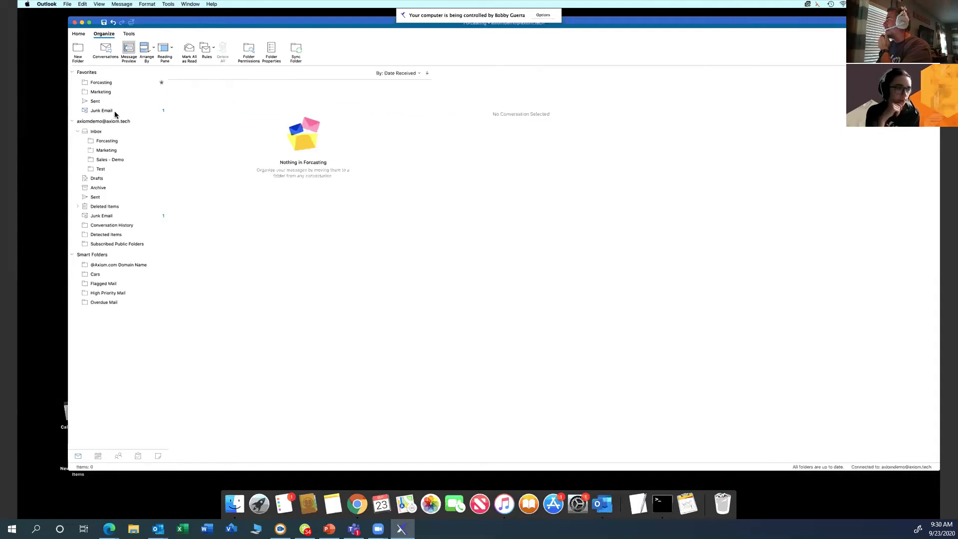
pyautogui.click(111, 132)
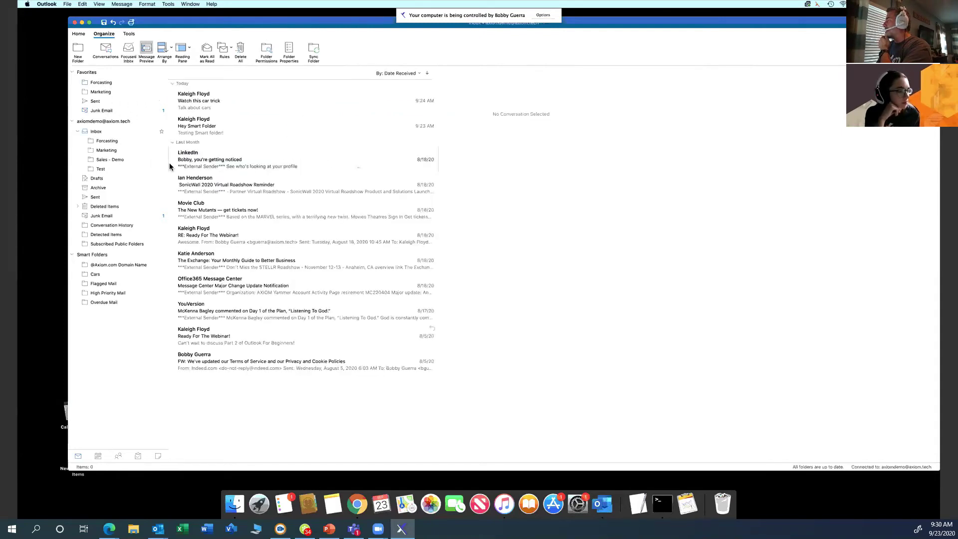
pyautogui.click(212, 160)
pyautogui.click(228, 211)
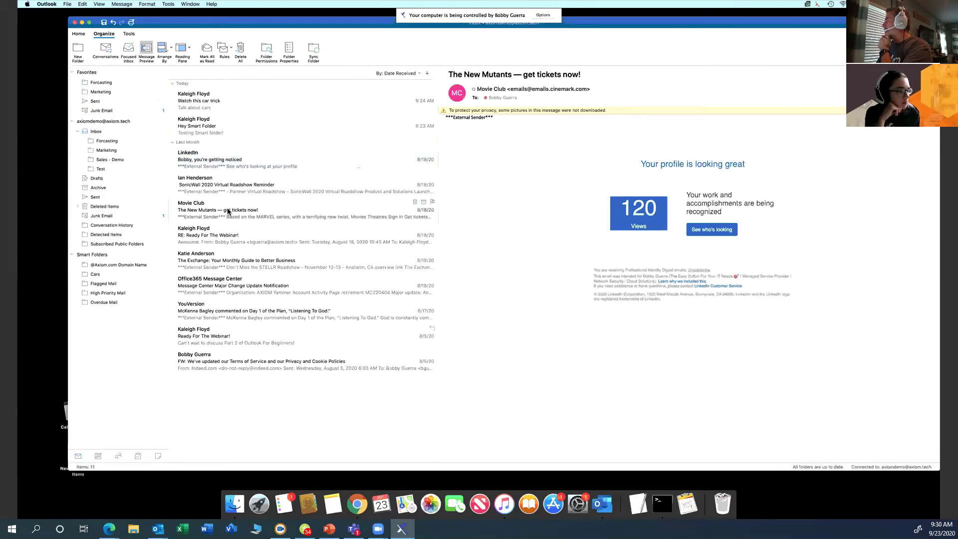
pyautogui.rightClick(228, 210)
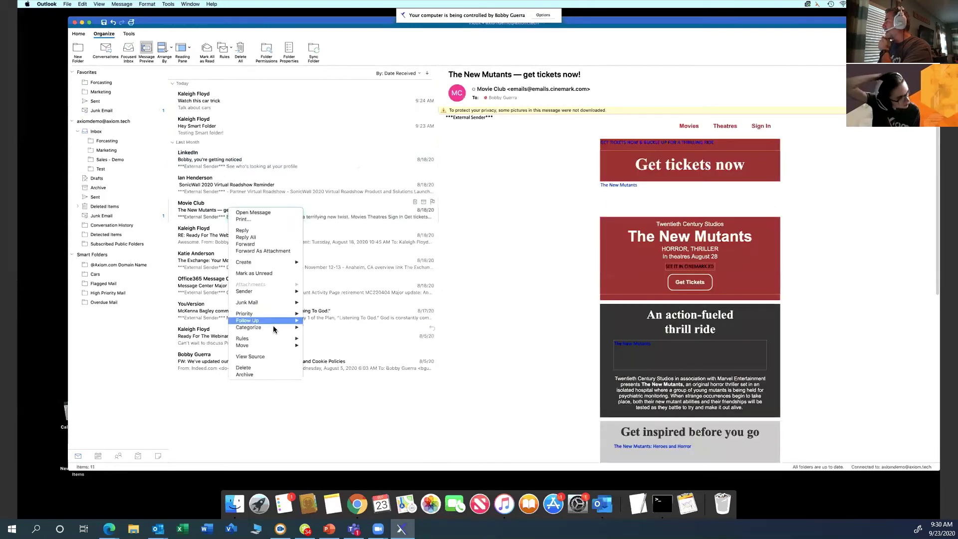
pyautogui.moveTo(287, 306)
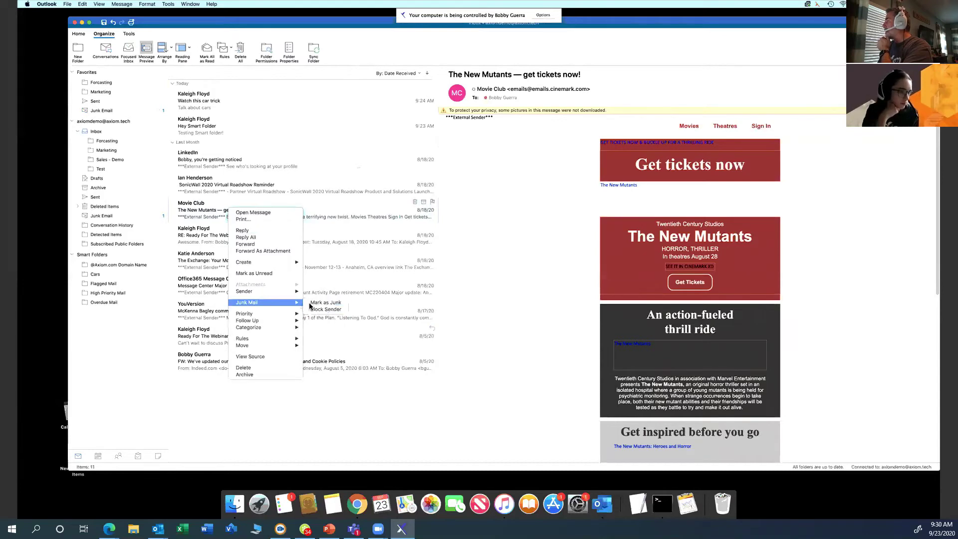
pyautogui.click(327, 309)
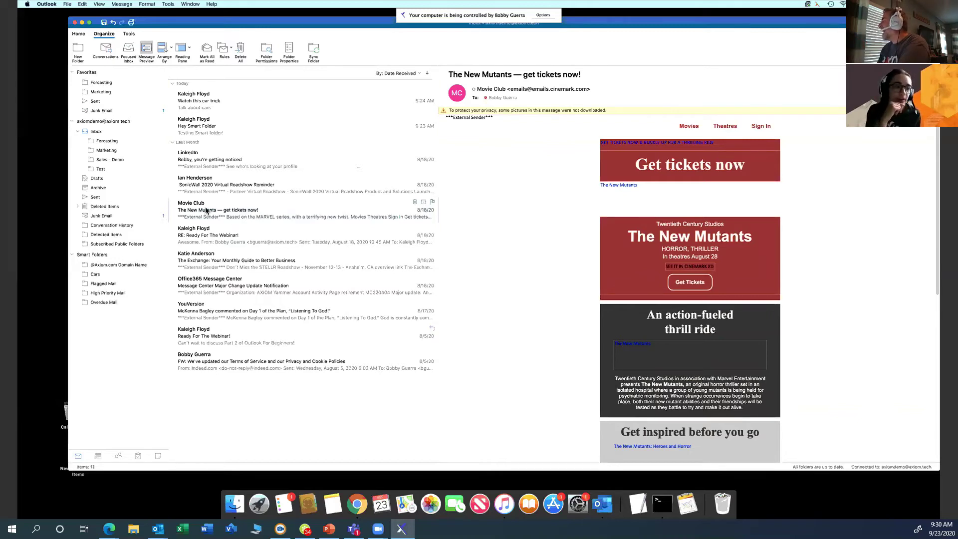
# Mark the Movie Club message "The New Mutants — get tickets now!" as junk.
pyautogui.rightClick(256, 211)
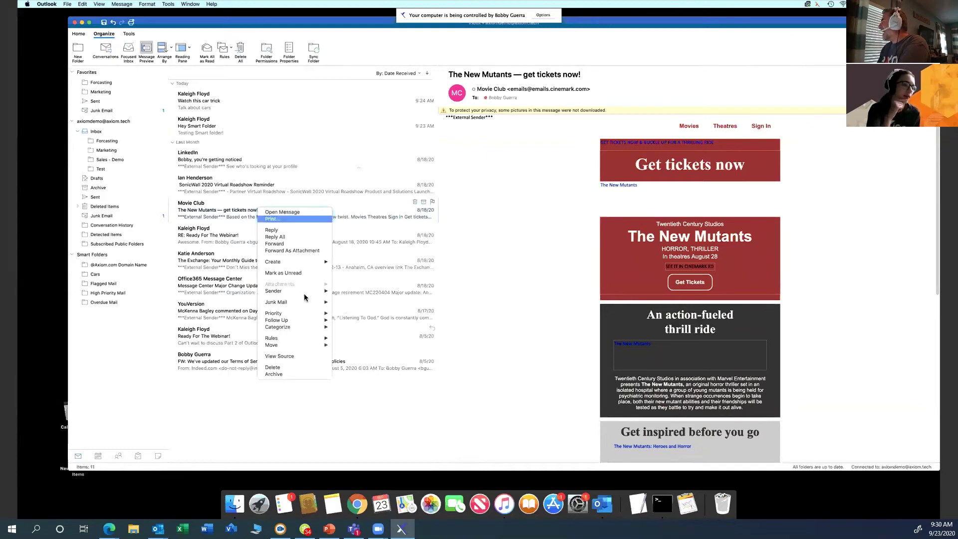
pyautogui.moveTo(306, 303)
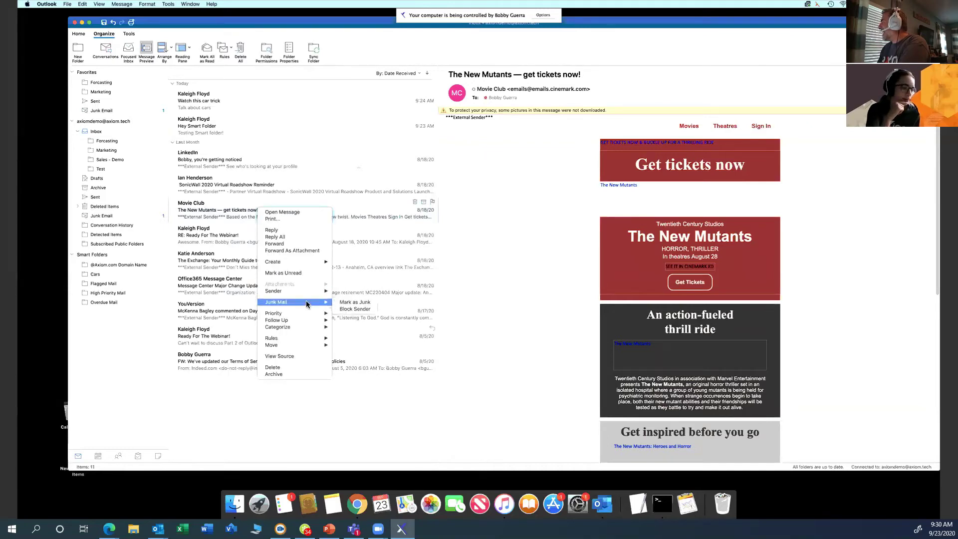
pyautogui.click(365, 306)
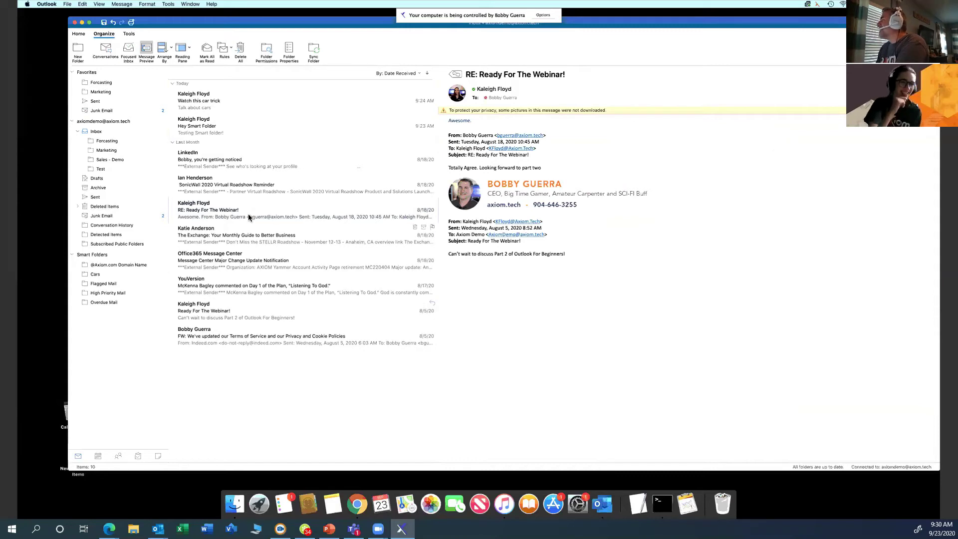
# Mark the Movie Club message "The New Mutants — get tickets now!" in the Junk Email folder as not junk.
pyautogui.click(109, 111)
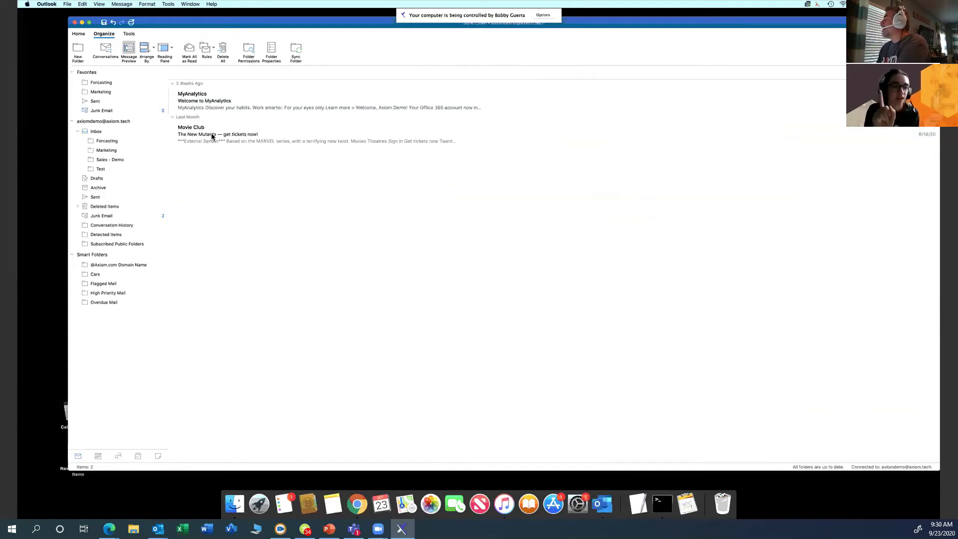
pyautogui.rightClick(212, 135)
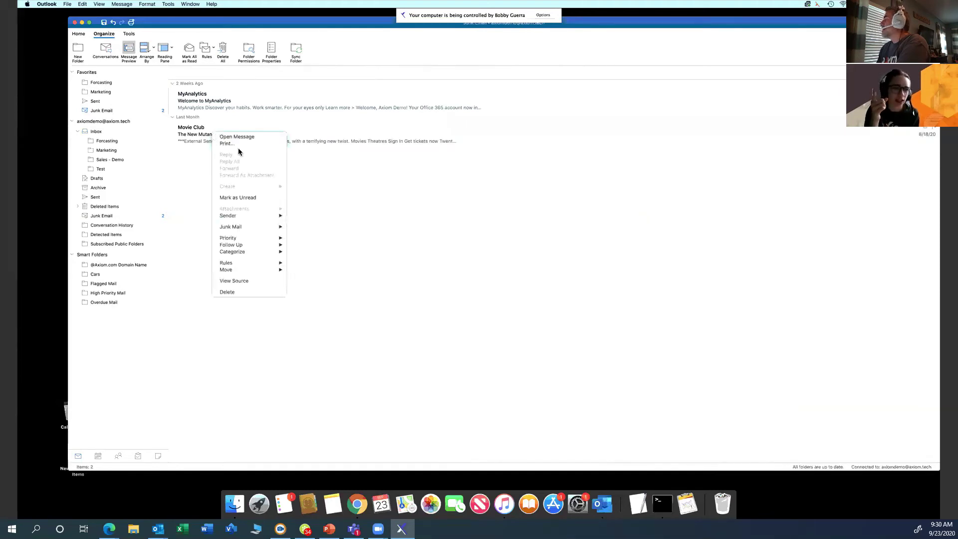
pyautogui.moveTo(267, 230)
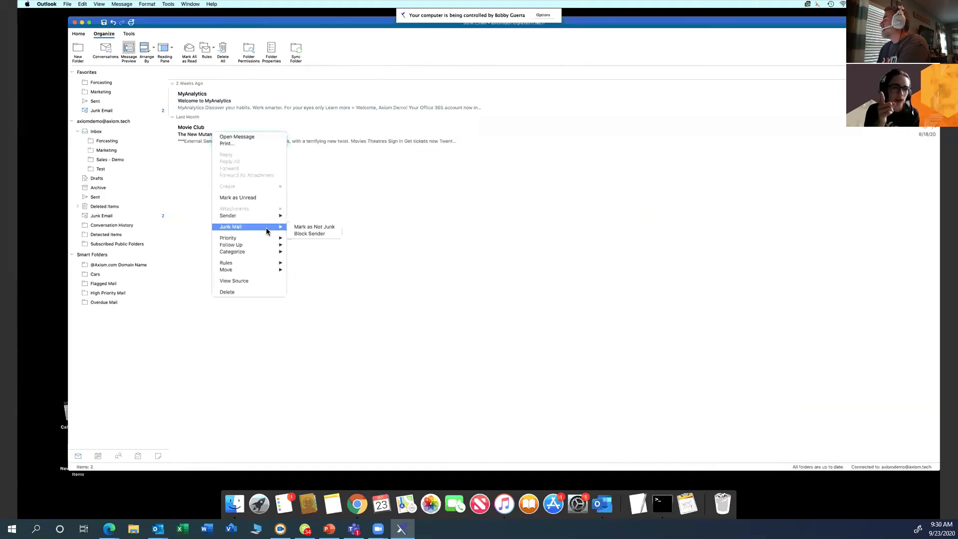
pyautogui.click(330, 228)
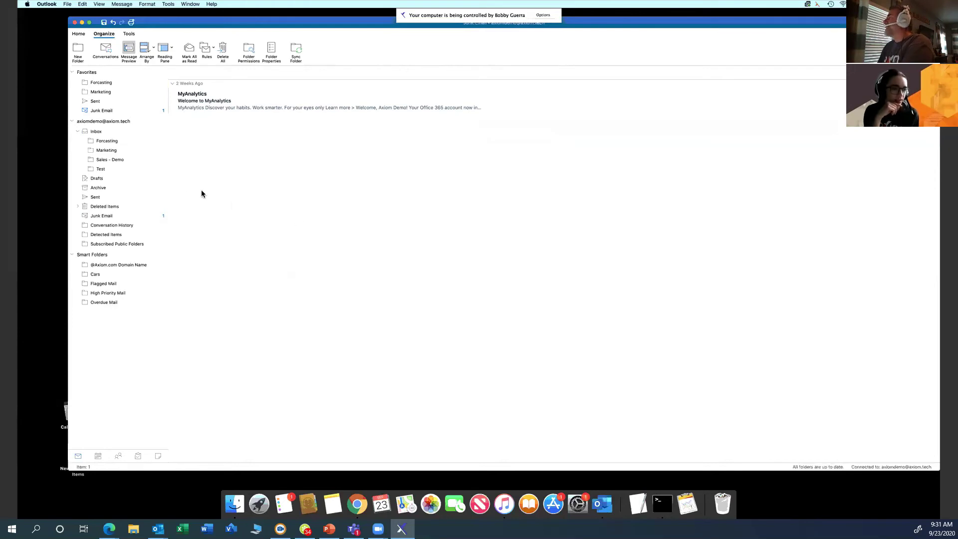
# Examine the junk mail and rule options for the "Welcome to MyAnalytics" message in Junk Email, leaving without changes.
pyautogui.rightClick(209, 103)
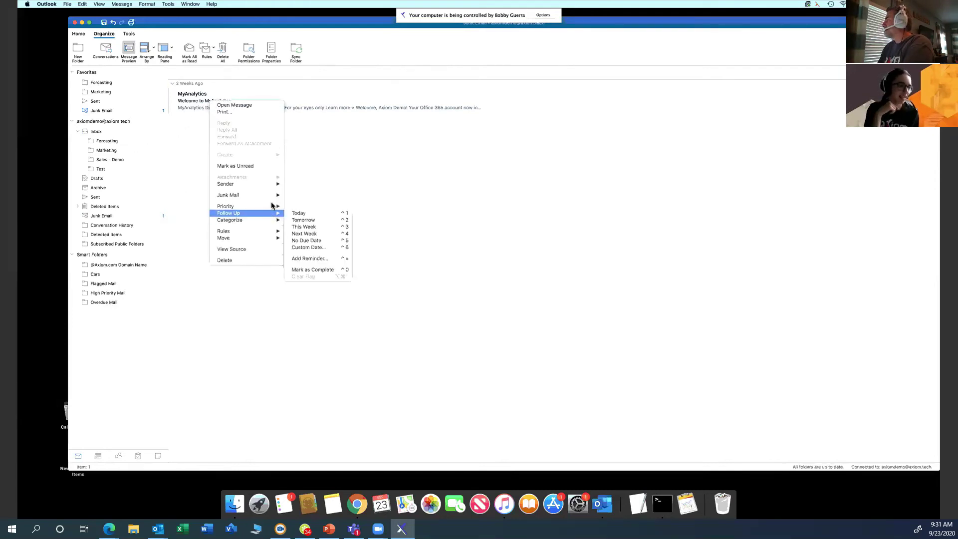
pyautogui.moveTo(273, 197)
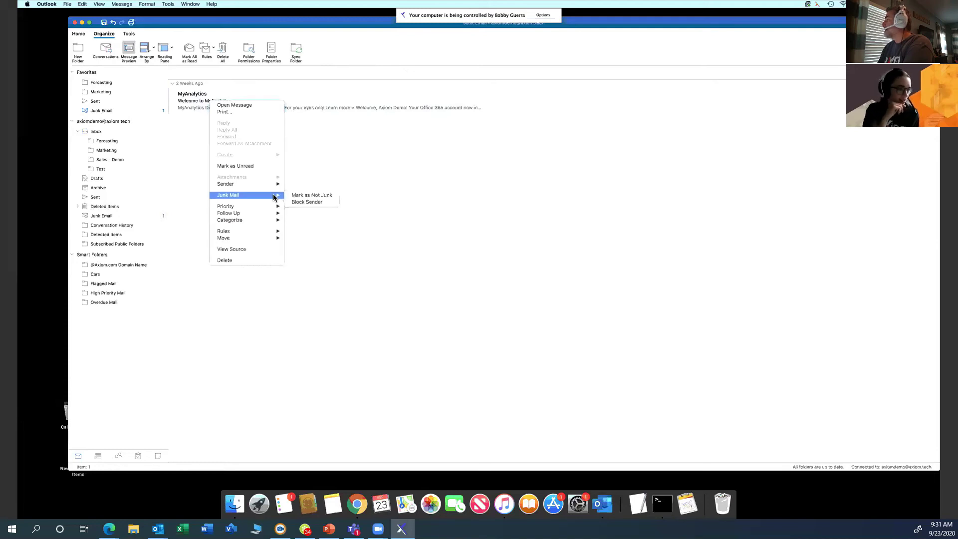
pyautogui.click(190, 151)
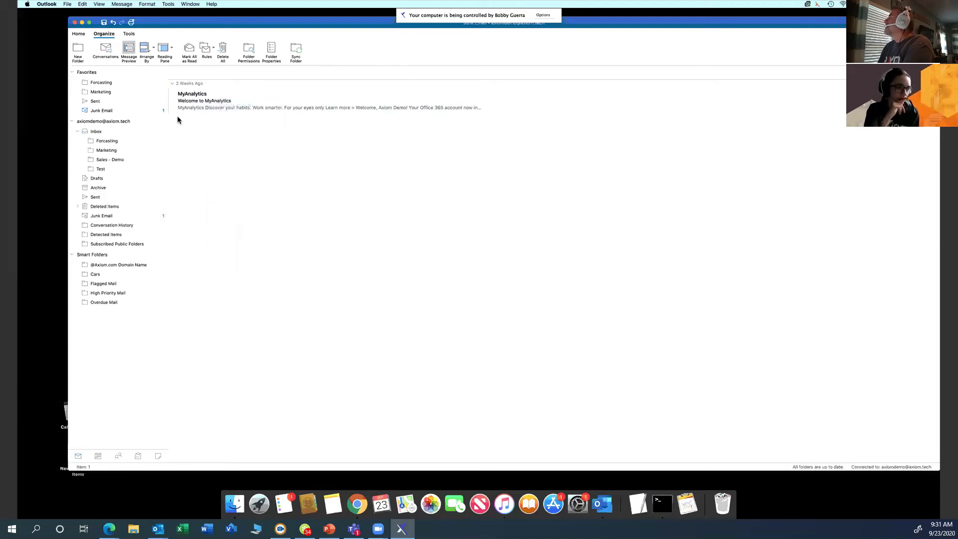
pyautogui.click(169, 4)
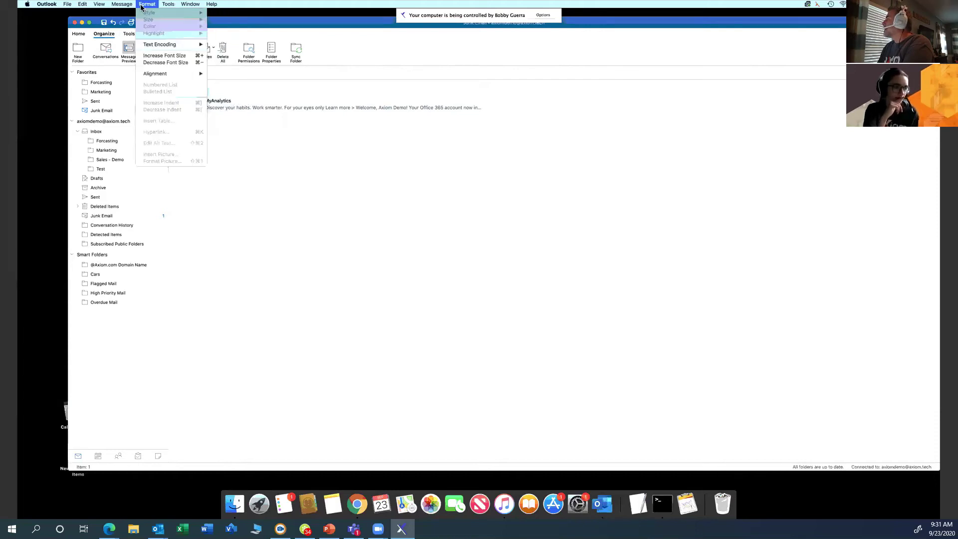
pyautogui.moveTo(120, 7)
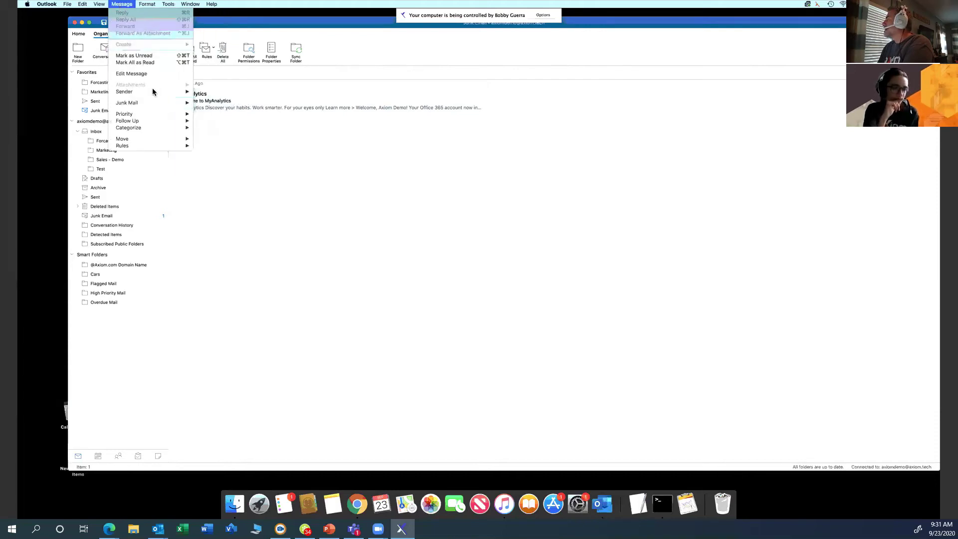
pyautogui.moveTo(153, 103)
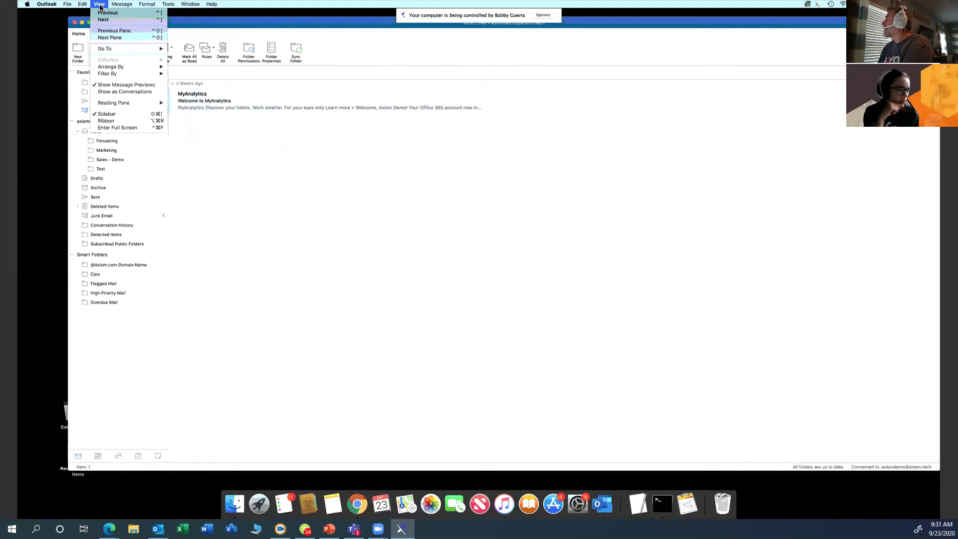
pyautogui.rightClick(224, 105)
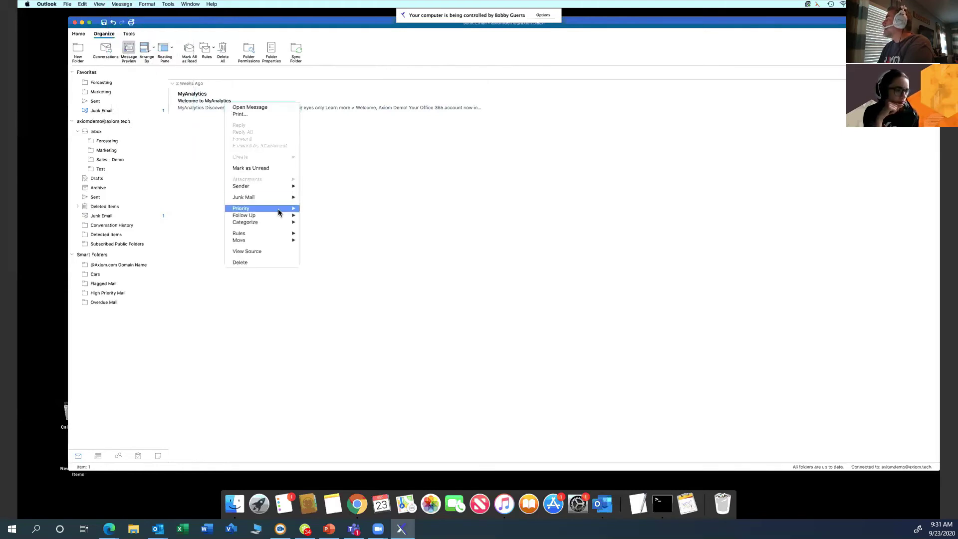
pyautogui.moveTo(282, 235)
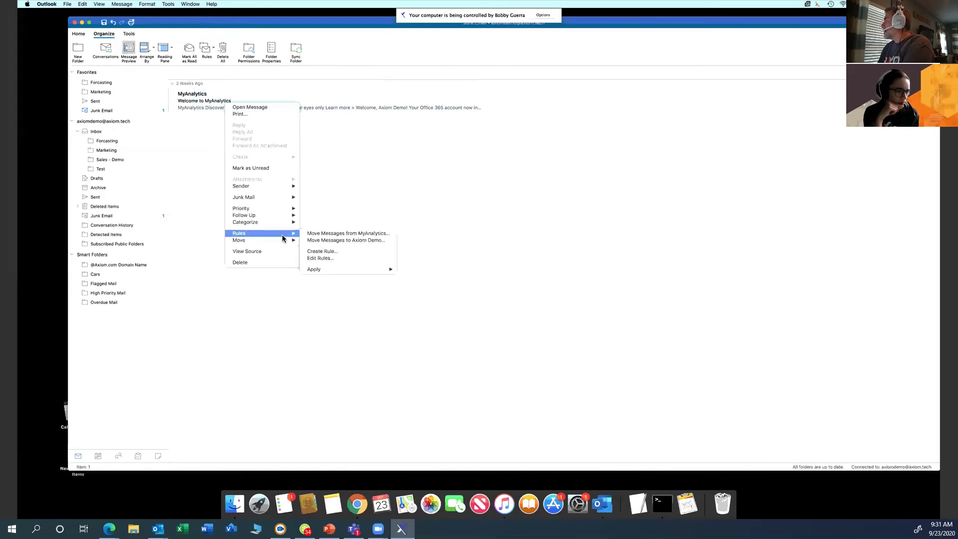
pyautogui.moveTo(293, 199)
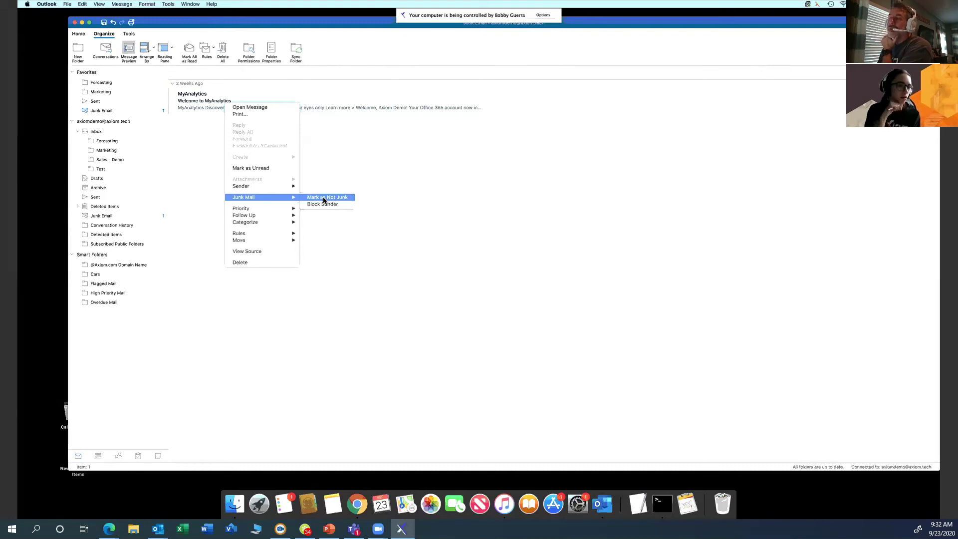
pyautogui.click(370, 320)
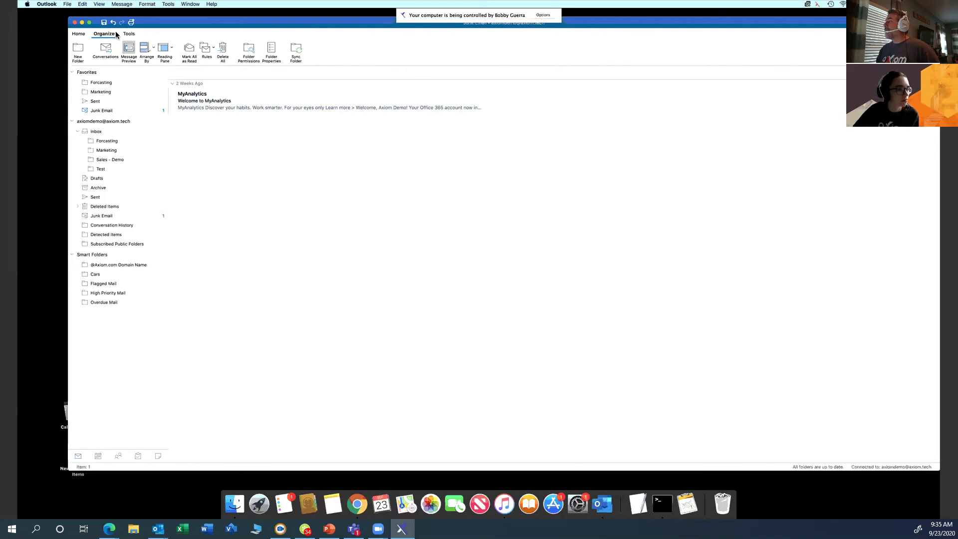
# Open the "Watch this car trick" message in the Inbox and bring up the main message commands.
pyautogui.click(104, 133)
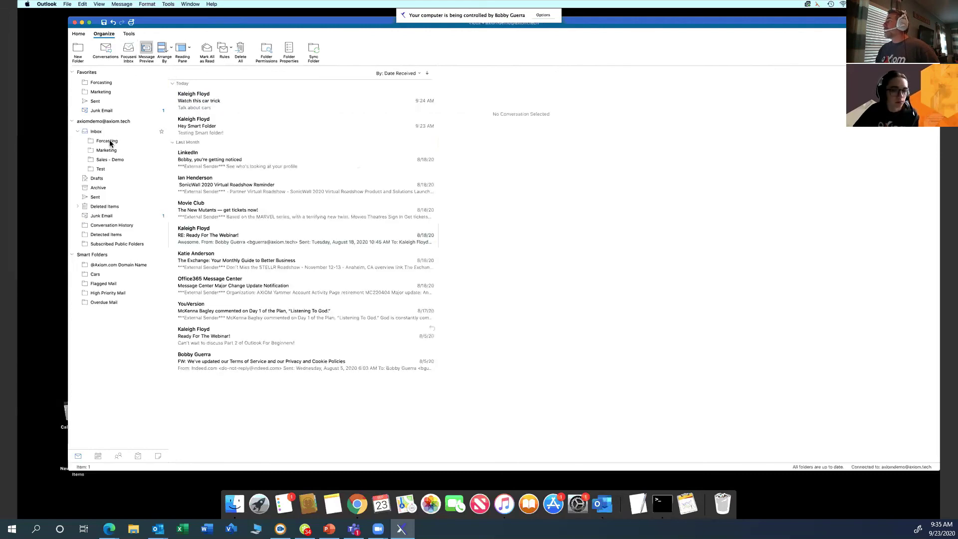
pyautogui.click(212, 102)
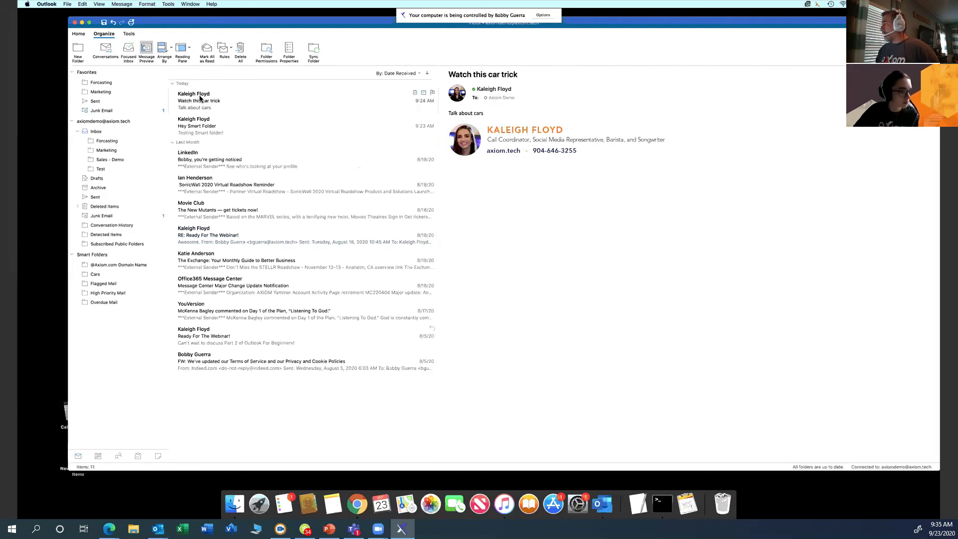
pyautogui.click(78, 34)
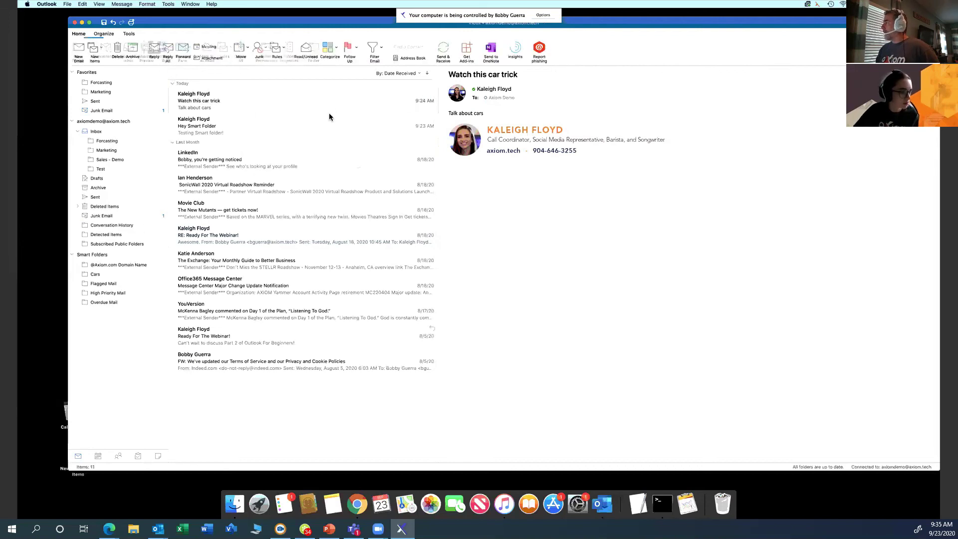